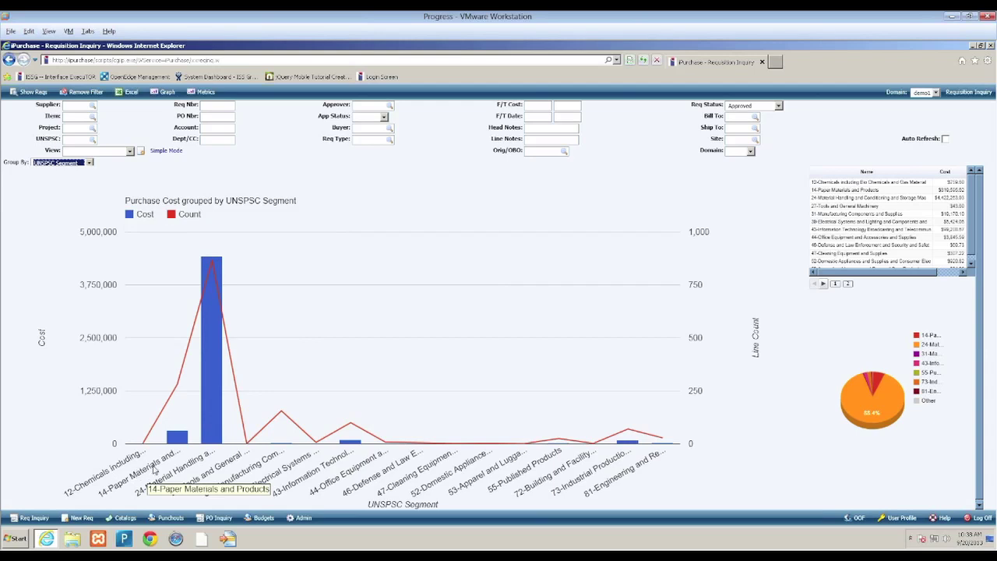
pyautogui.moveTo(207, 439)
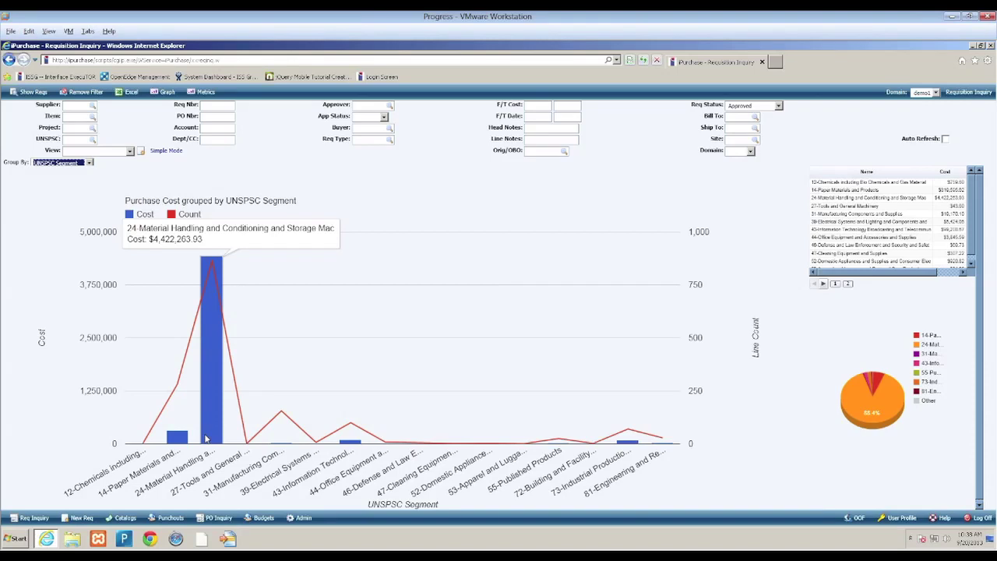
pyautogui.moveTo(167, 438)
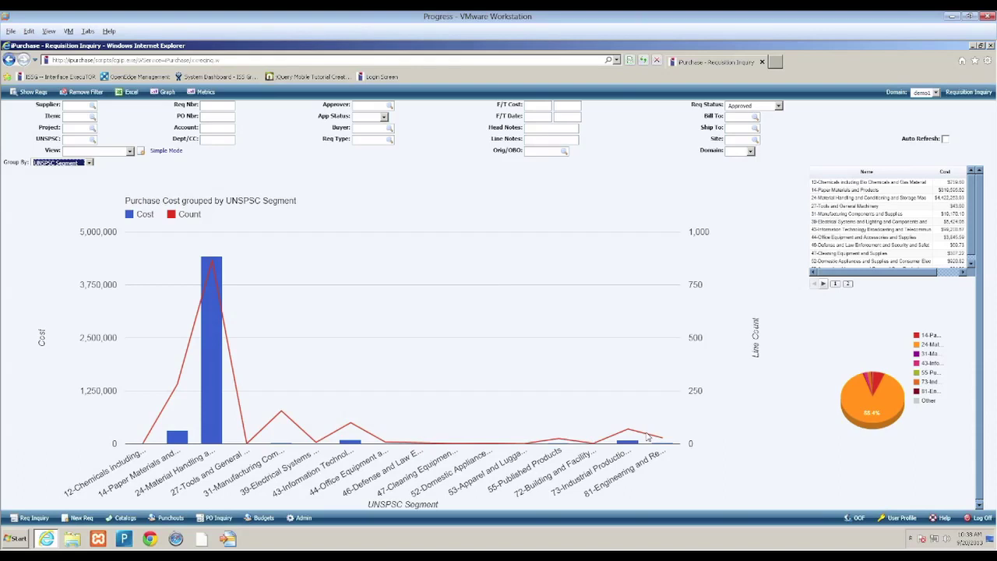
pyautogui.moveTo(221, 302)
pyautogui.click(216, 346)
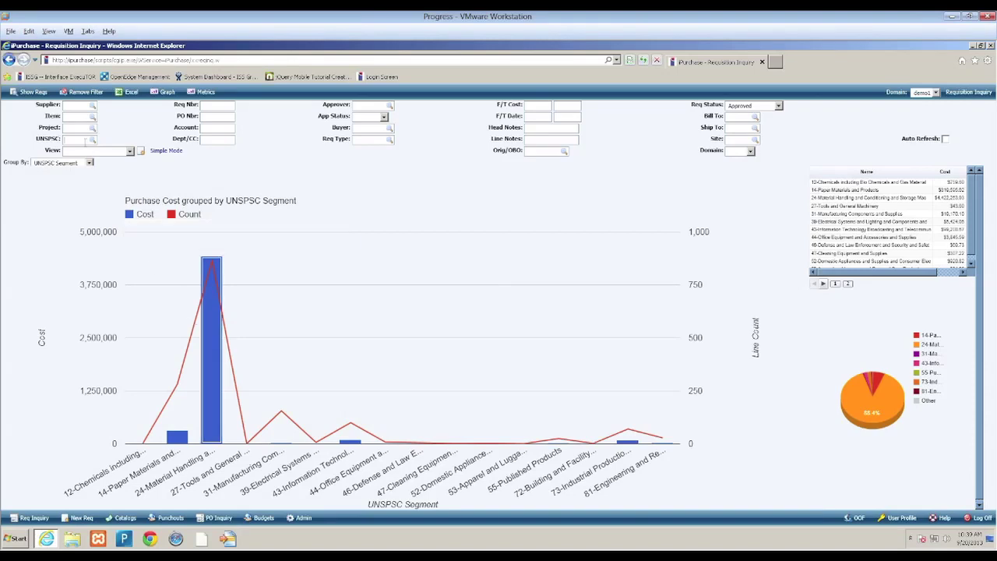
# Filter the requisition inquiry to UNSPSC 24 and group the chart by UNSPSC Family.
pyautogui.write('4')
pyautogui.click(72, 164)
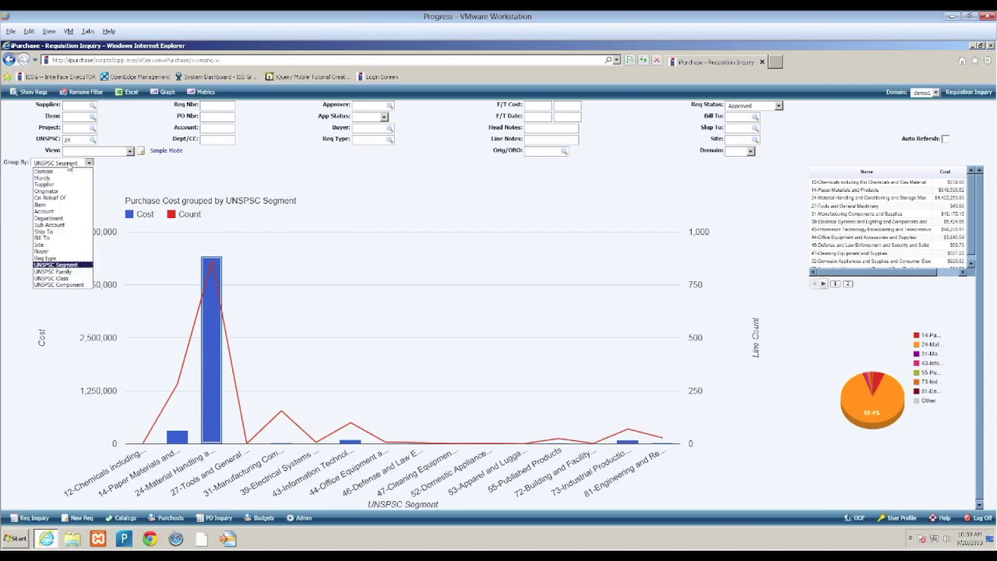
pyautogui.click(64, 273)
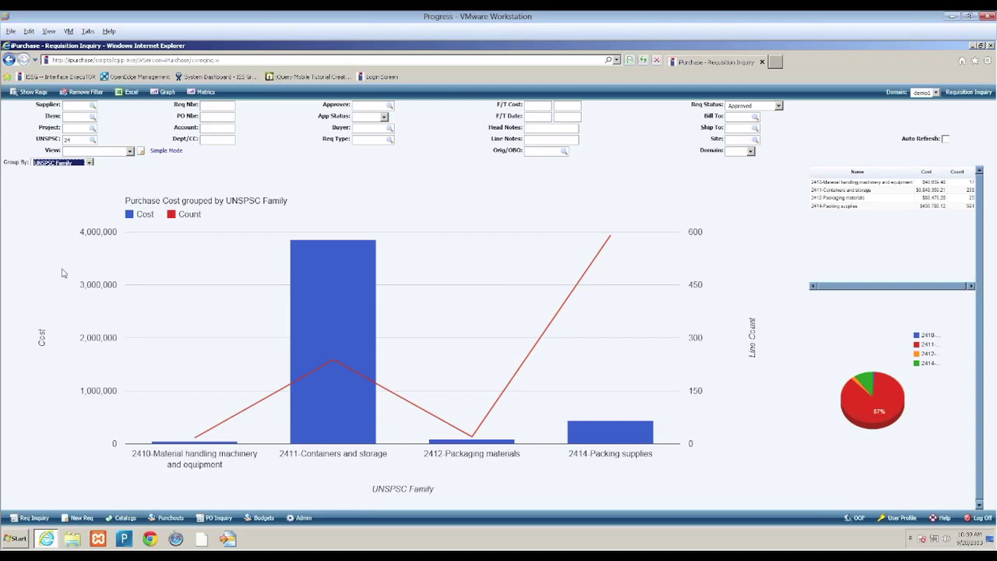
# Change the UNSPSC filter to 2411 (Containers and storage) and group costs by UNSPSC Class.
pyautogui.click(79, 138)
pyautogui.write('2411')
pyautogui.press('Down')
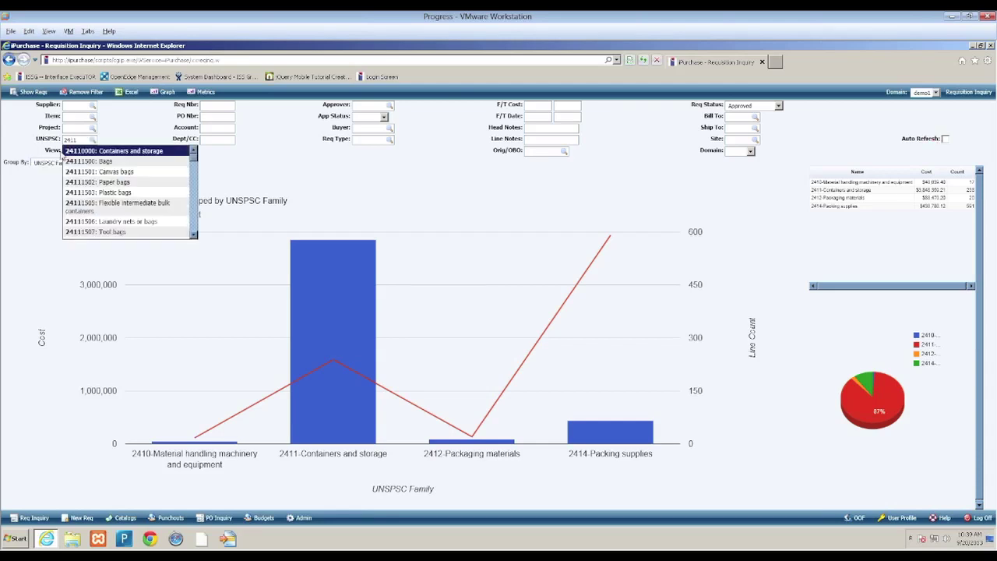
pyautogui.click(51, 163)
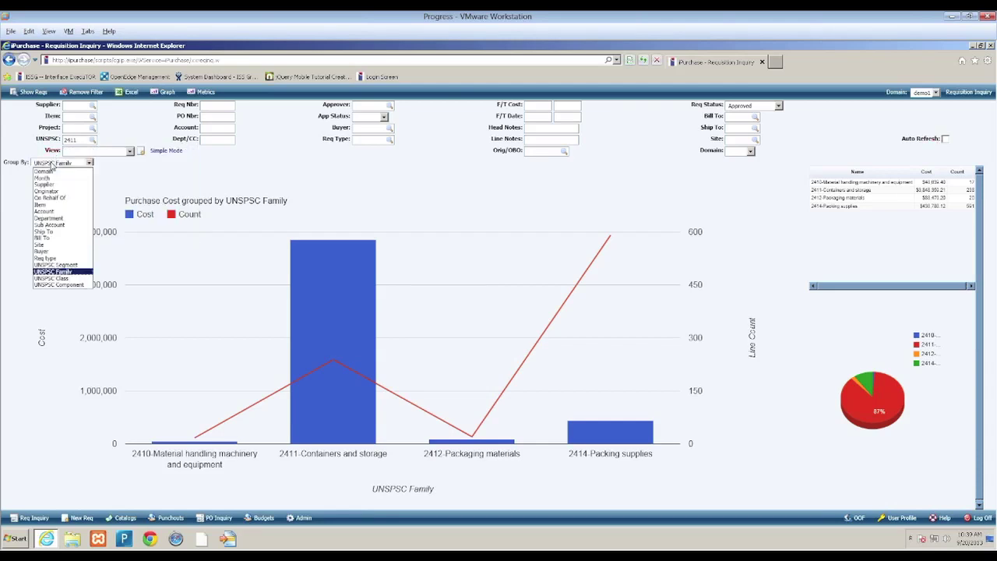
pyautogui.click(69, 279)
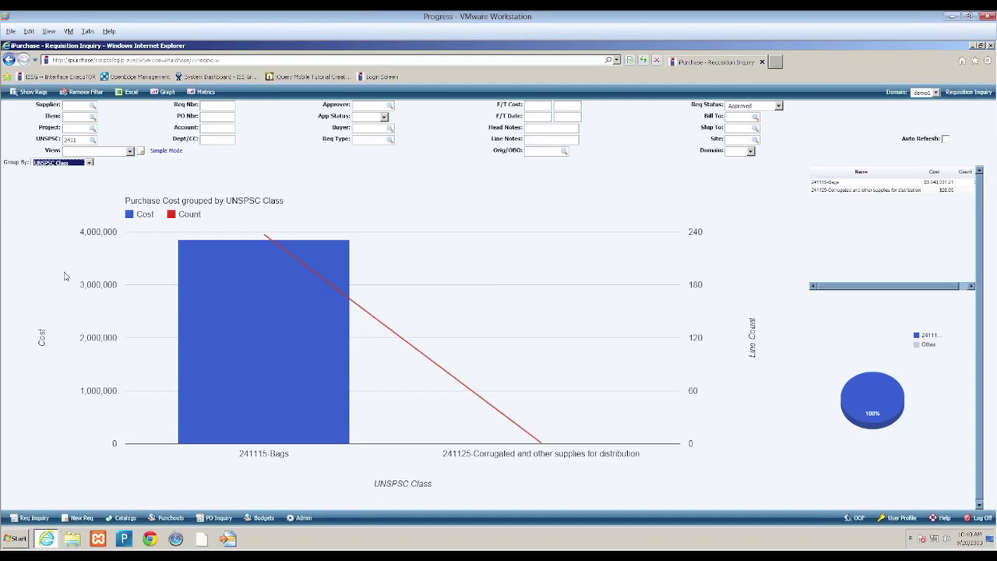
# Extend the UNSPSC filter to 241115 and group the chart by UNSPSC Component.
pyautogui.click(82, 140)
pyautogui.write('15')
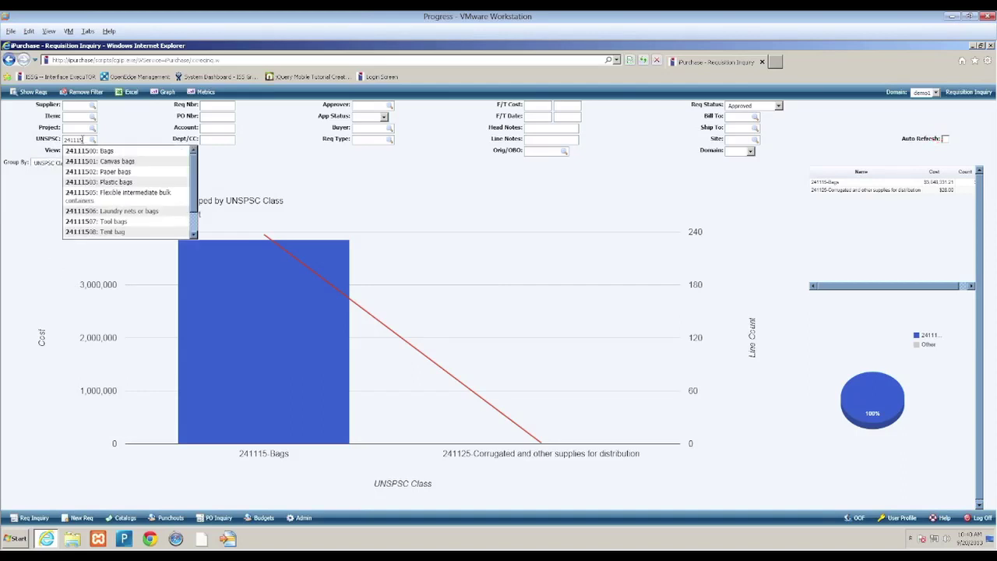
pyautogui.click(56, 163)
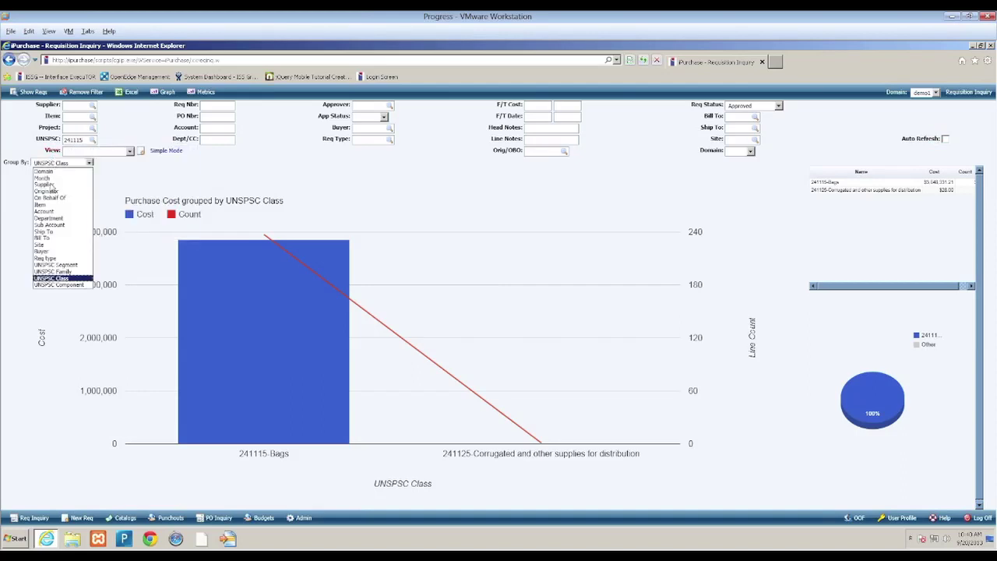
pyautogui.click(57, 284)
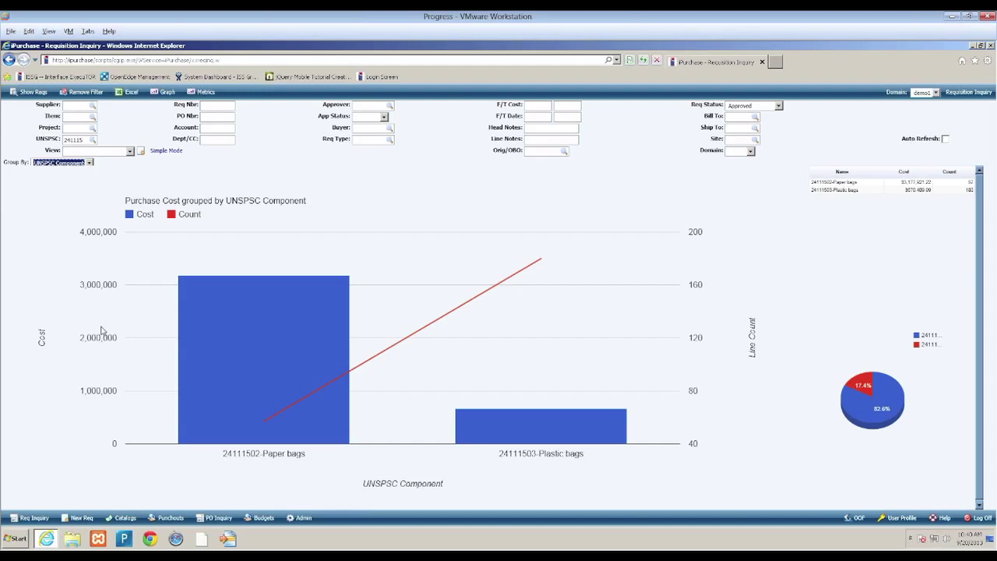
# Compare component bar totals: Paper bags at $3,177,921.22 versus a much smaller Plastic bags total.
pyautogui.click(249, 390)
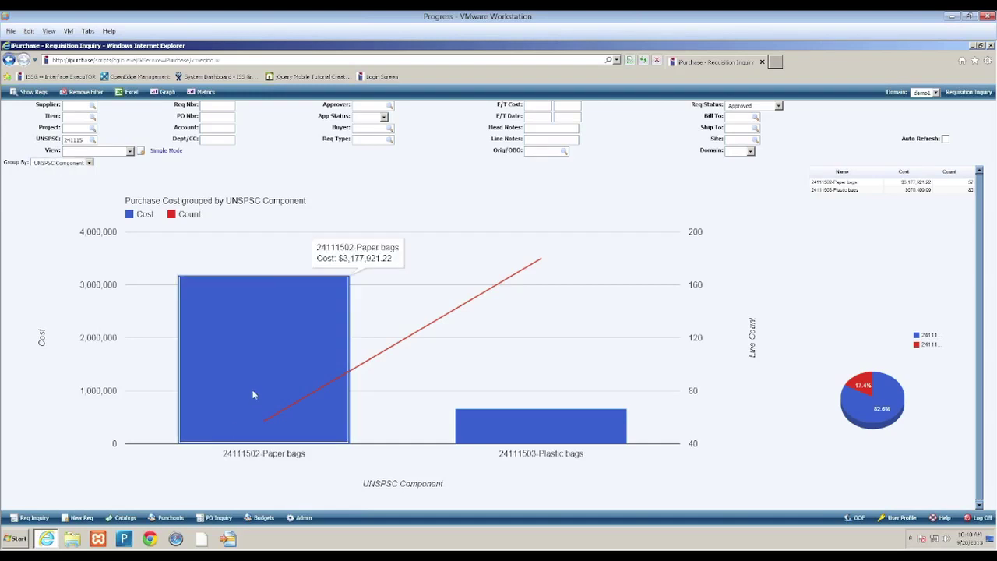
pyautogui.moveTo(471, 435)
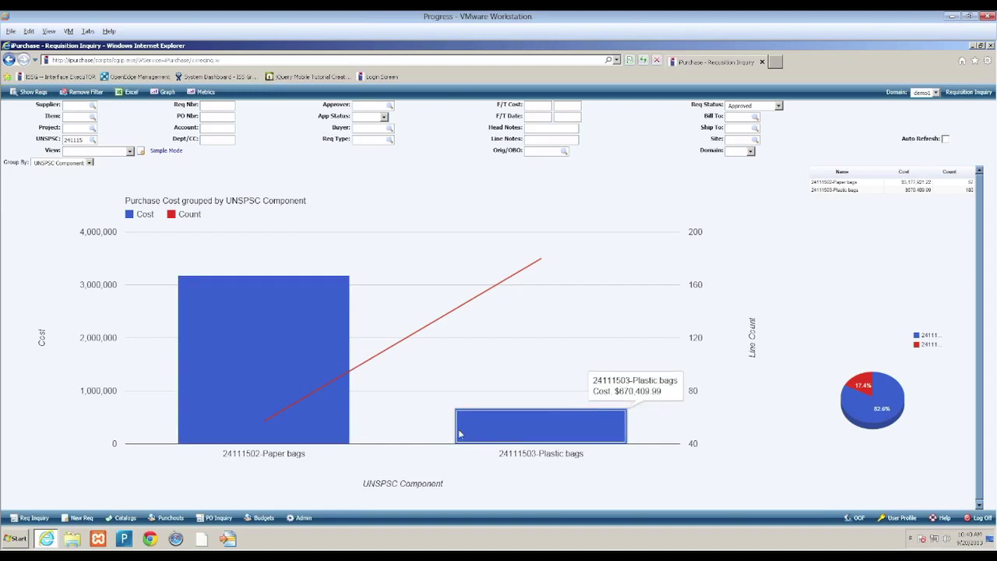
pyautogui.moveTo(338, 425)
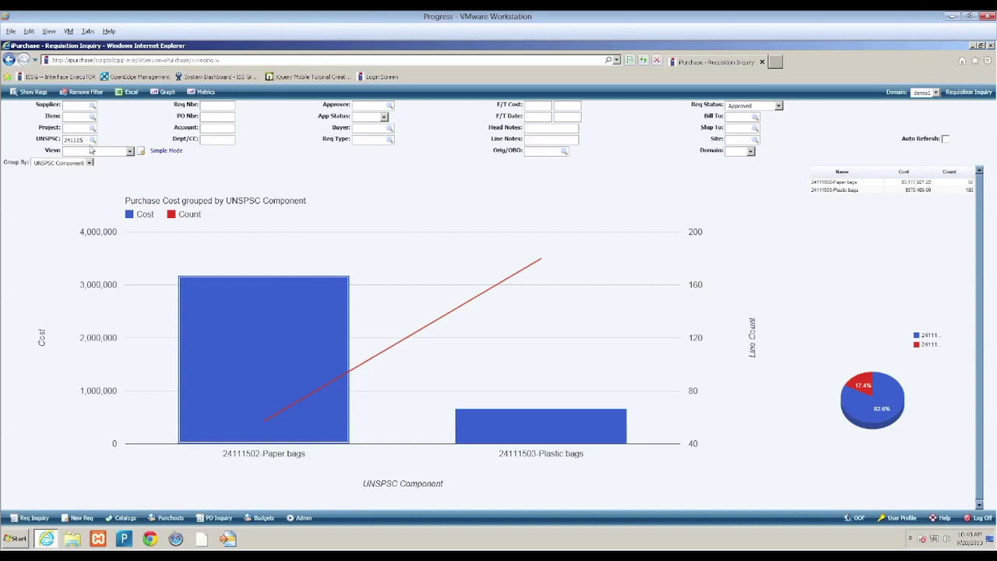
# Narrow the UNSPSC filter to 24111502 and group the chart by Supplier.
pyautogui.write('02')
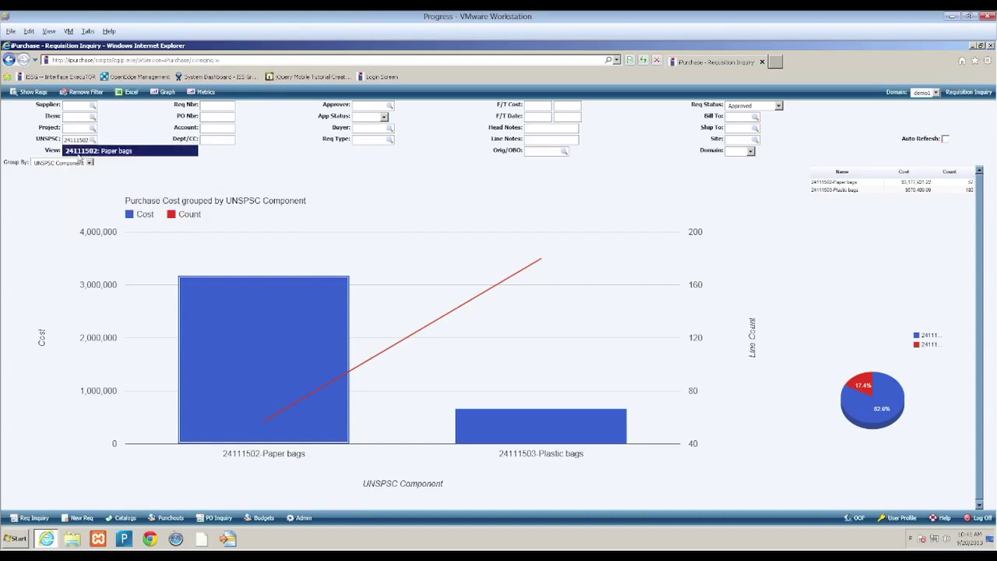
pyautogui.click(72, 162)
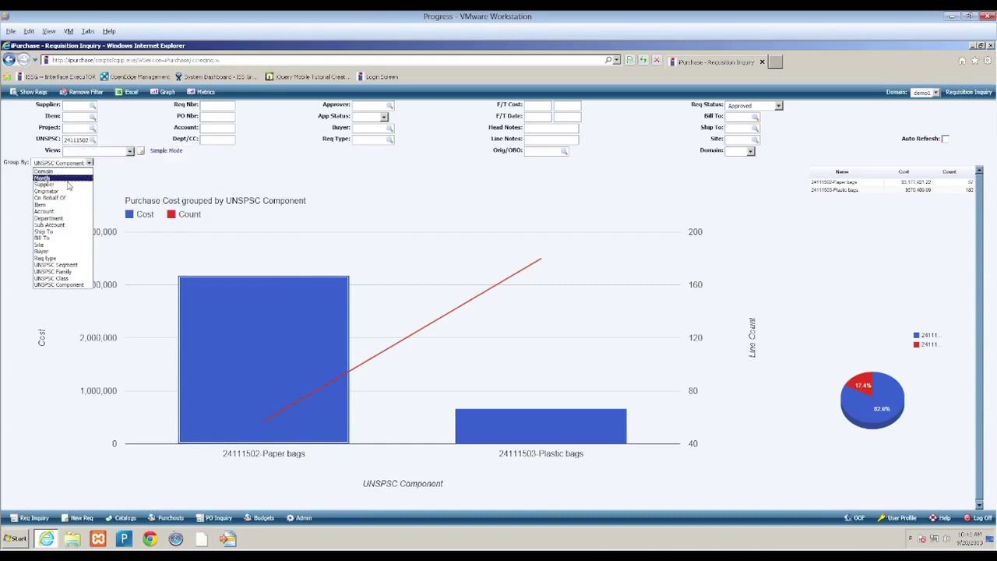
pyautogui.click(67, 185)
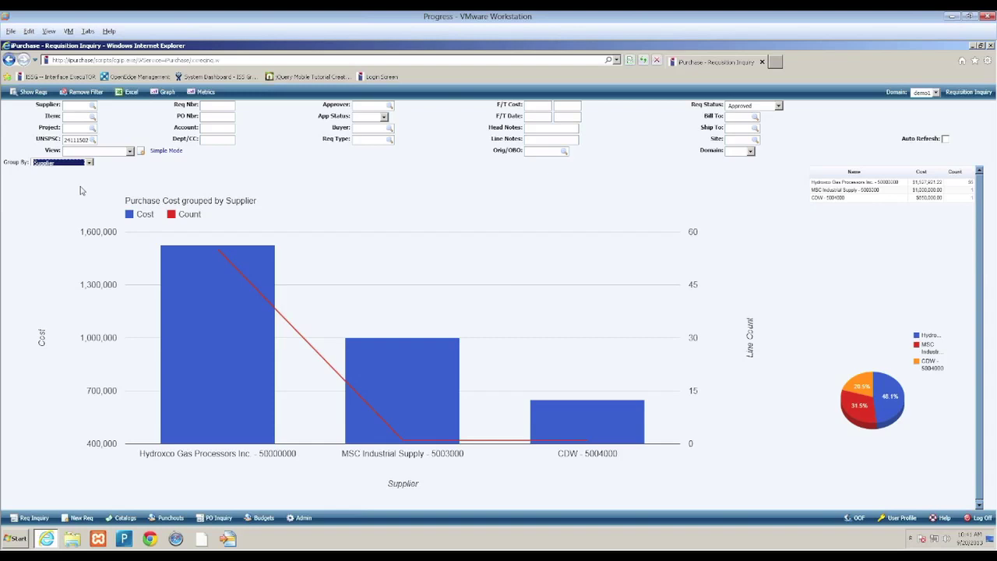
# Check supplier totals, MSC Industrial Supply at $1,000,000.00, then regroup the chart by Month.
pyautogui.moveTo(233, 304)
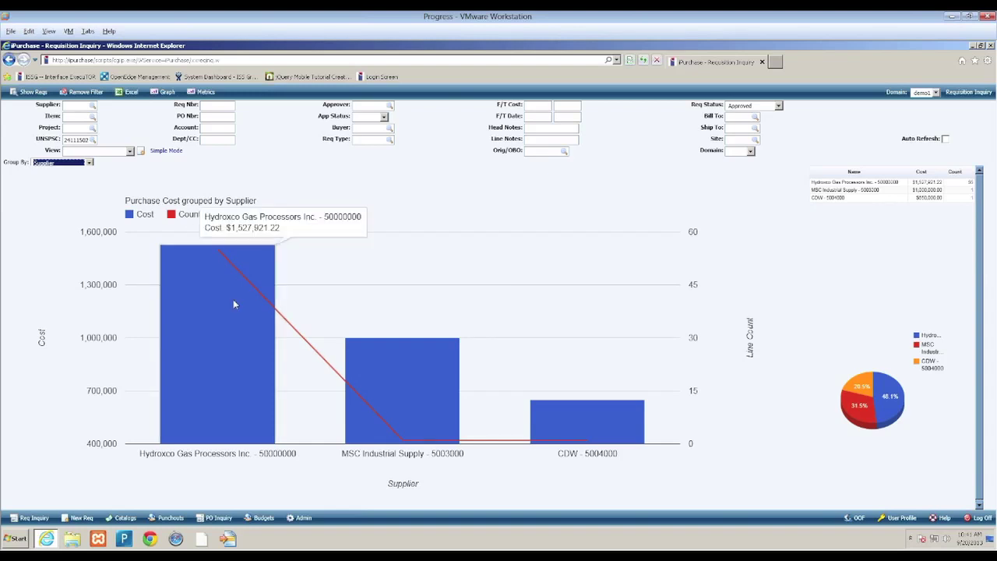
pyautogui.moveTo(375, 373)
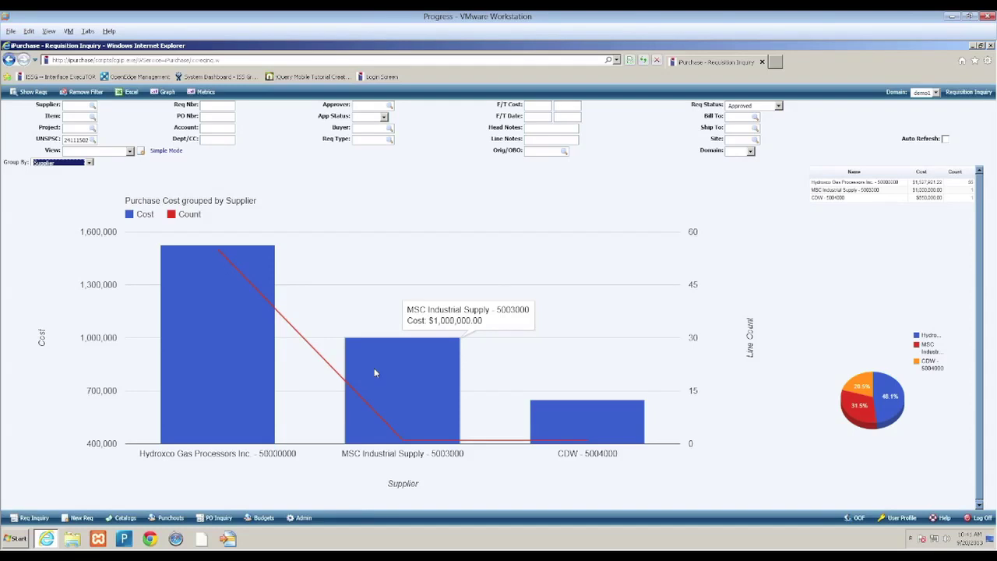
pyautogui.click(84, 162)
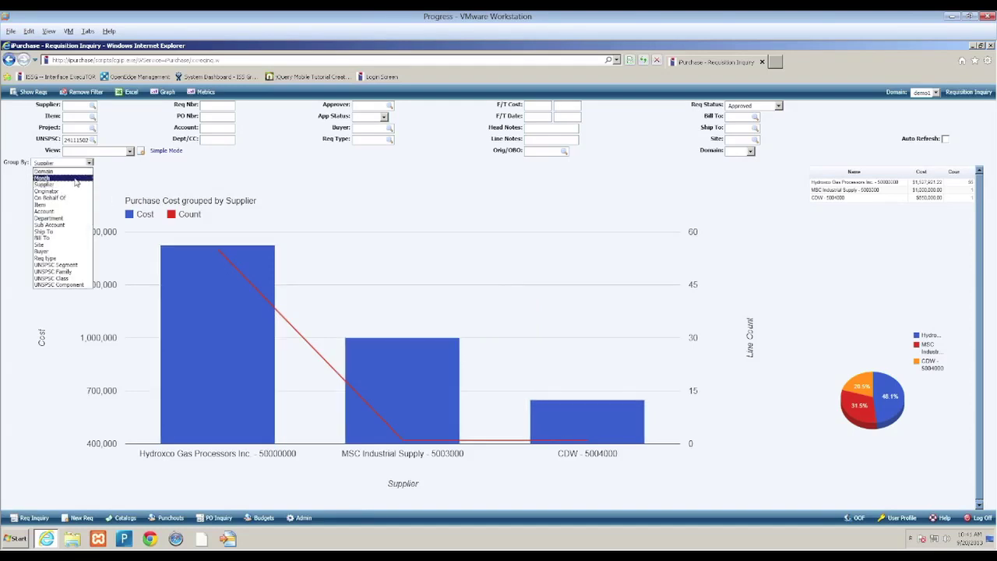
pyautogui.click(77, 177)
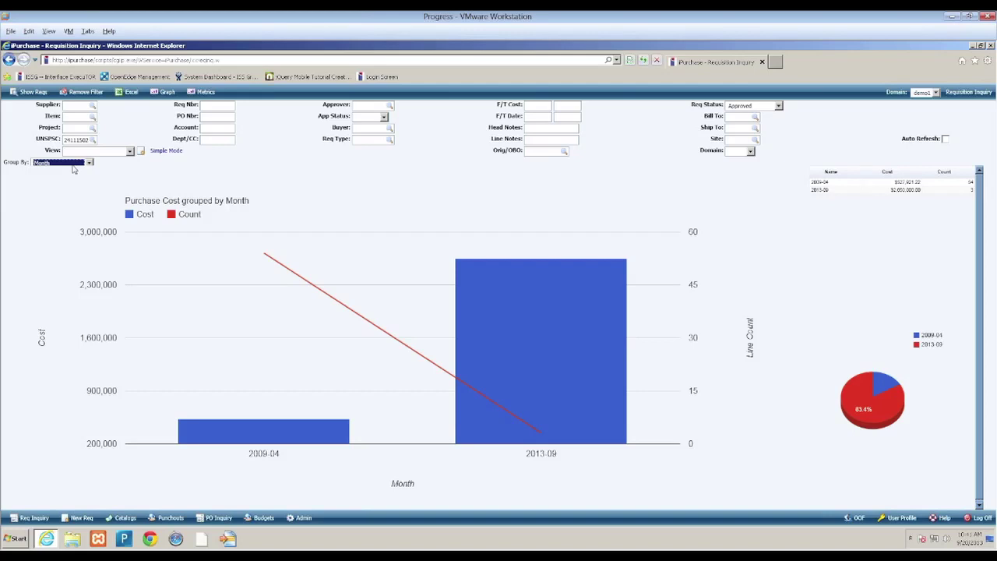
pyautogui.click(73, 163)
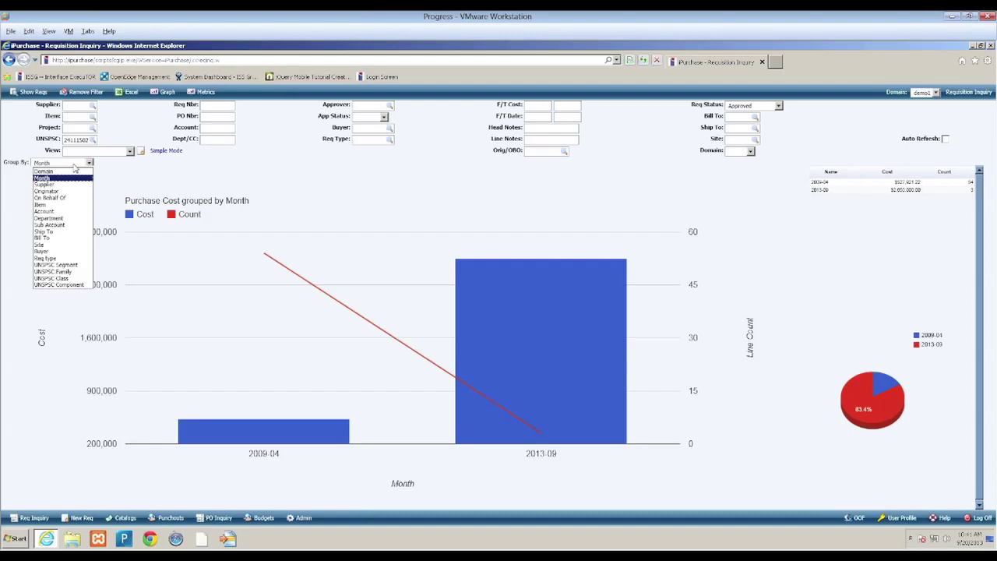
pyautogui.click(99, 173)
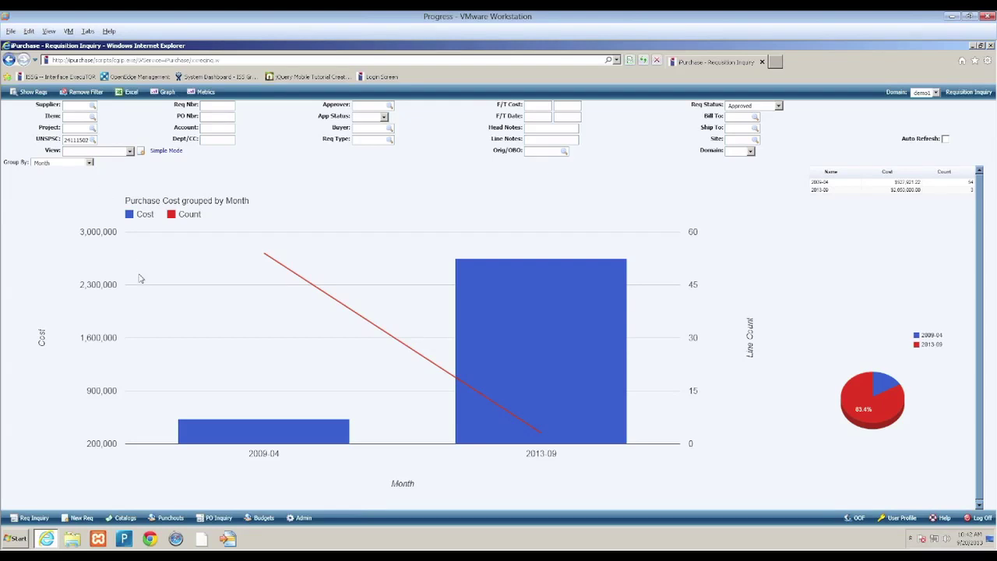
# Launch a punchout to CDW Computer Centers from the Punch Out Vendors list.
pyautogui.click(161, 520)
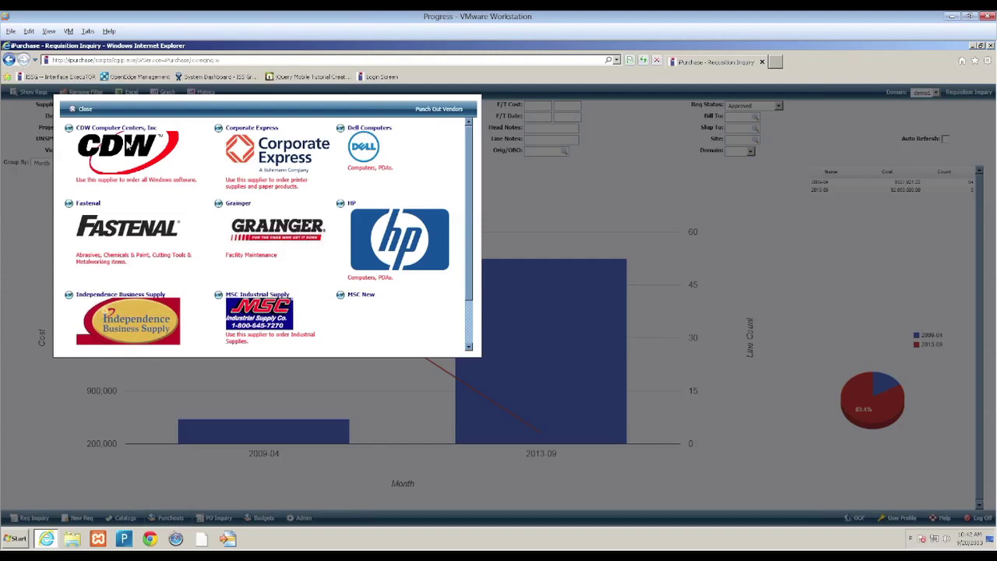
pyautogui.click(123, 131)
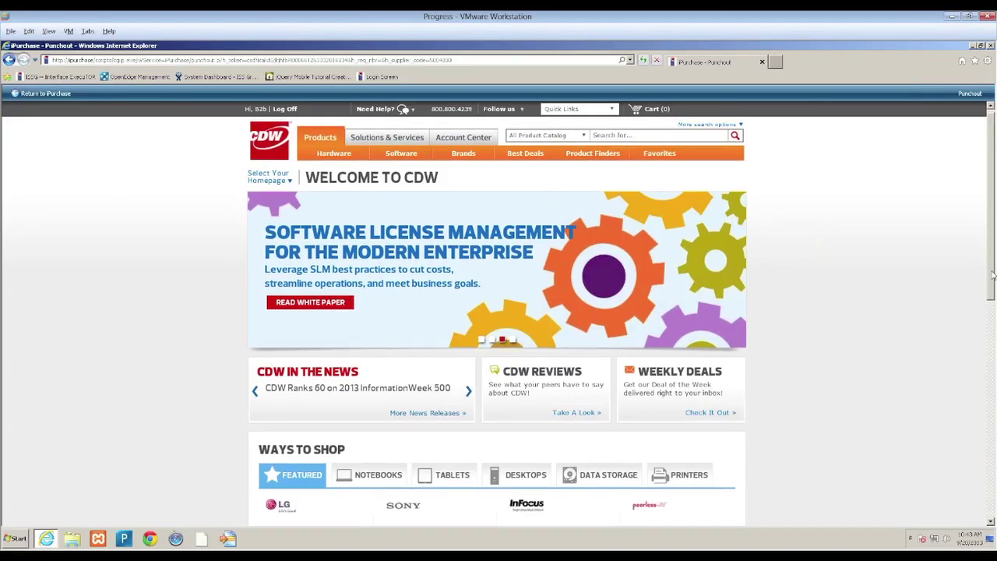
# Add the Featured LG 47VL10-BAA 47" display to the CDW cart, subtotal $588.80.
pyautogui.scroll(-3, 660, 366)
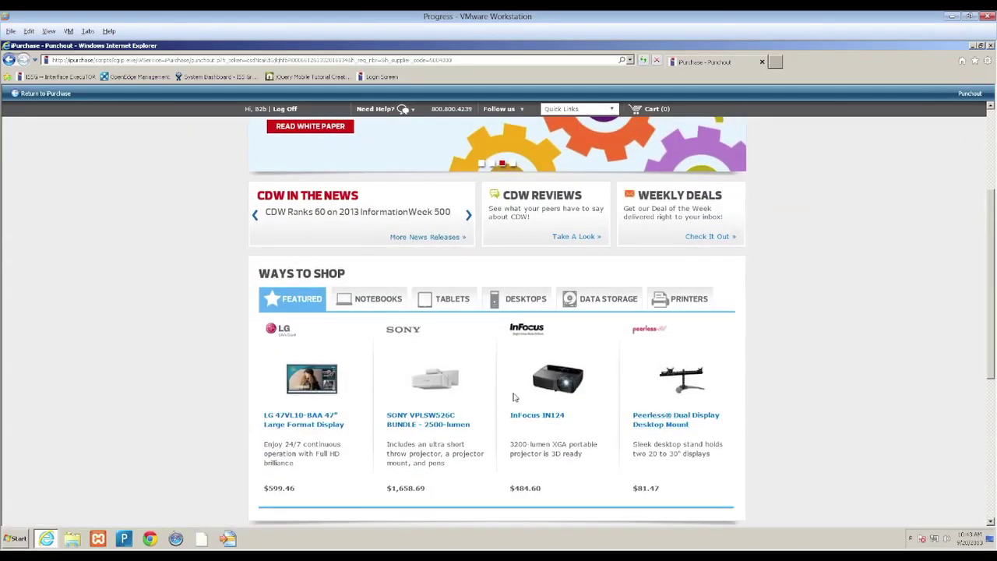
pyautogui.click(323, 393)
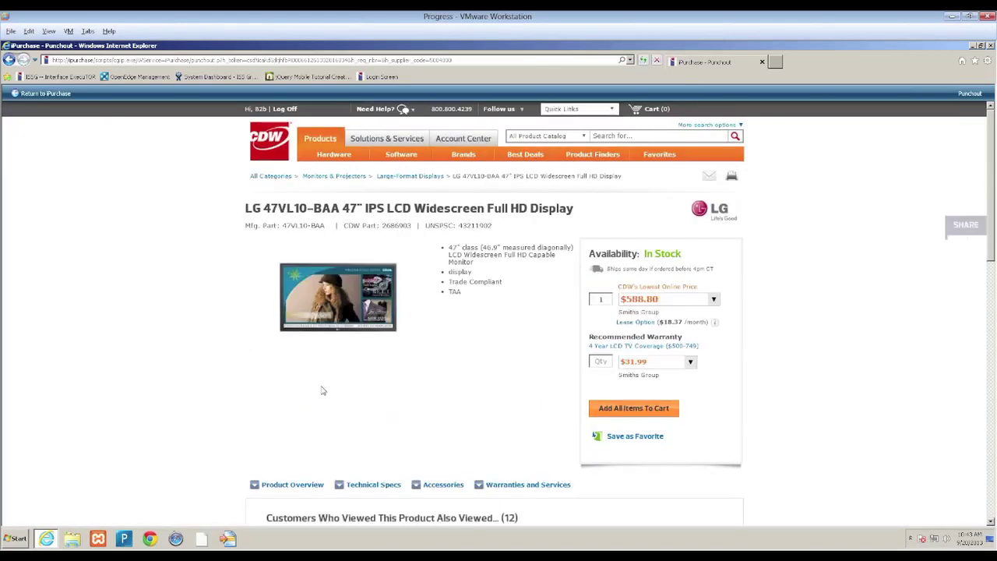
pyautogui.click(611, 414)
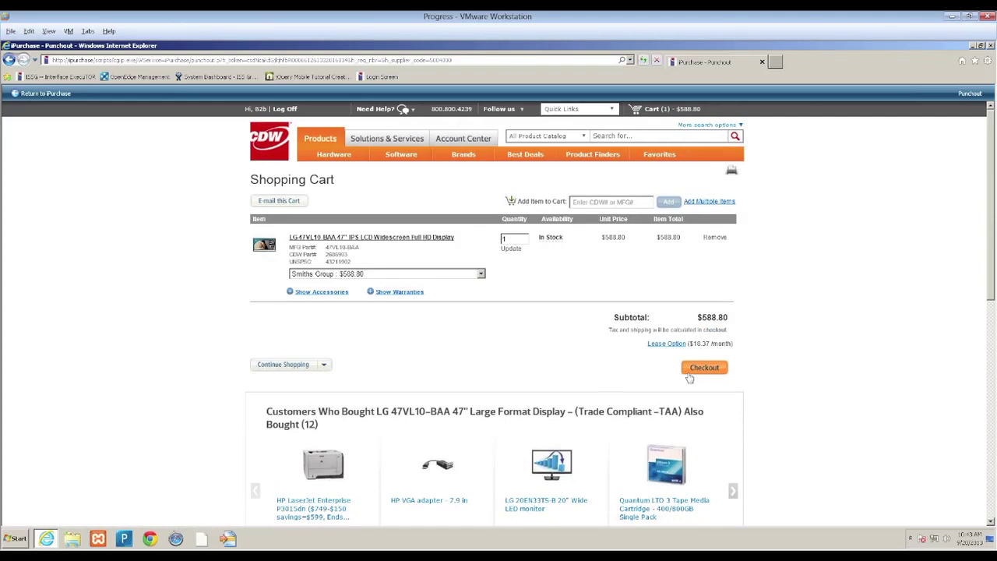
# Check out and transfer the CDW cart to iPurchase as line 001, accepting the security warning.
pyautogui.click(695, 373)
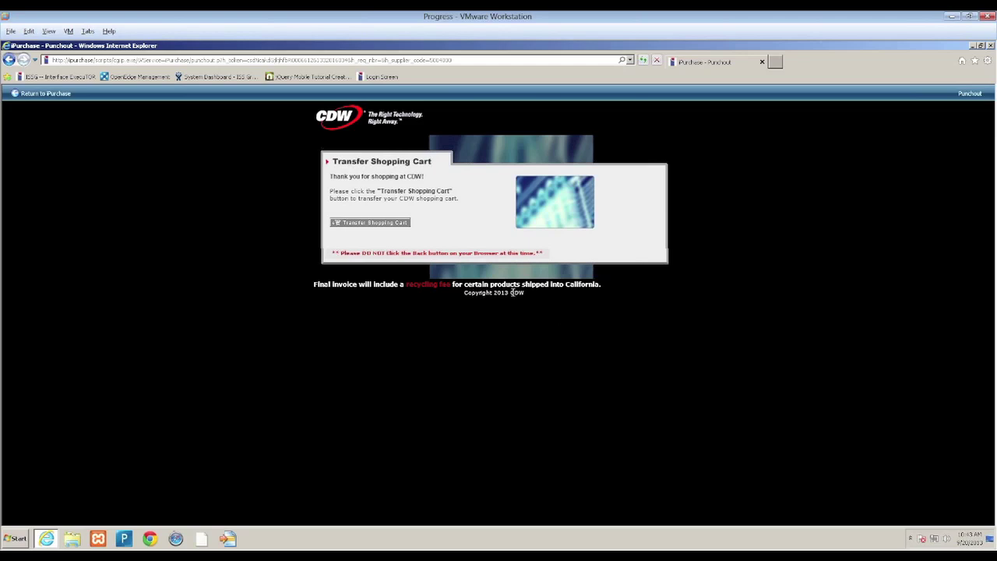
pyautogui.click(374, 225)
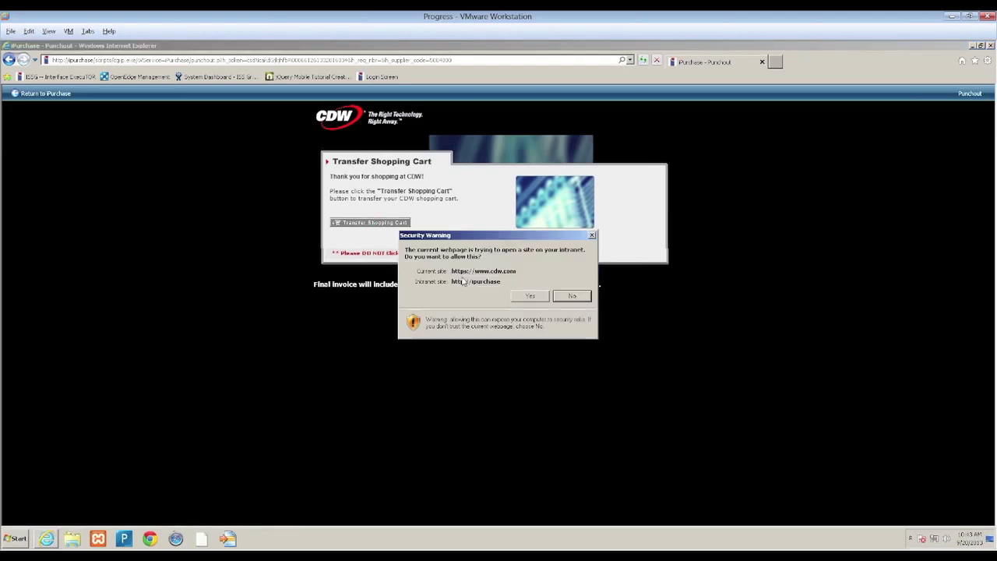
pyautogui.click(527, 303)
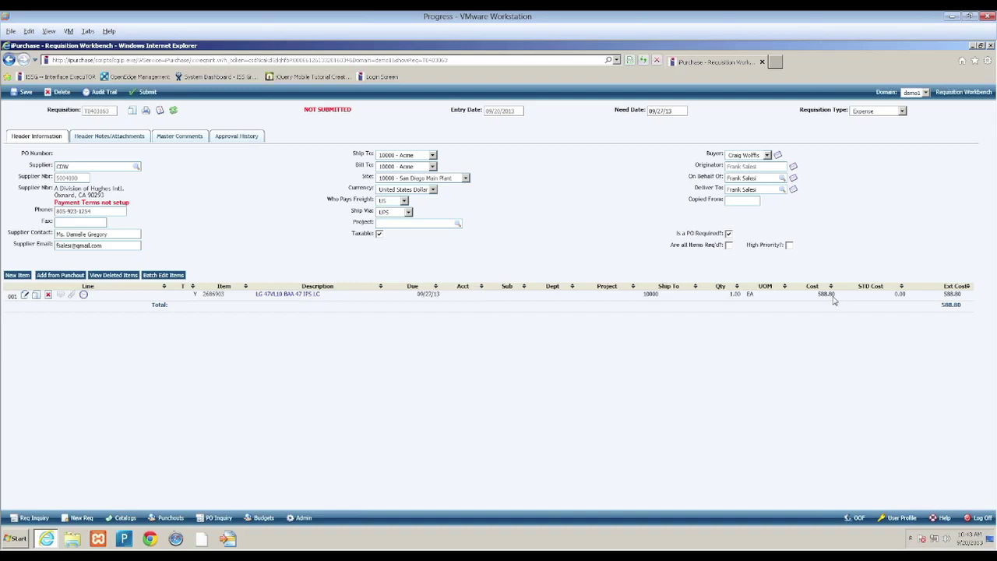
pyautogui.click(25, 295)
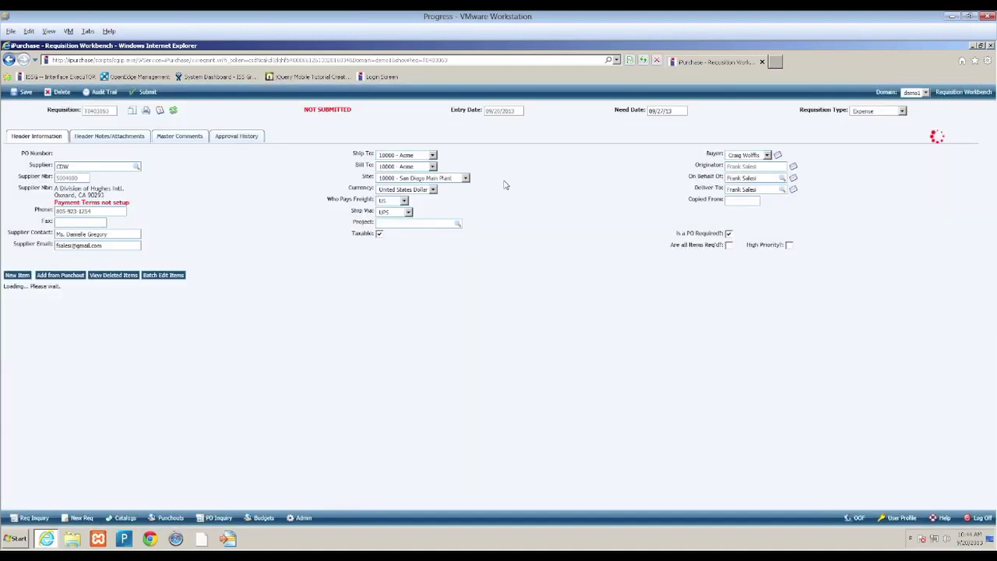
pyautogui.click(502, 174)
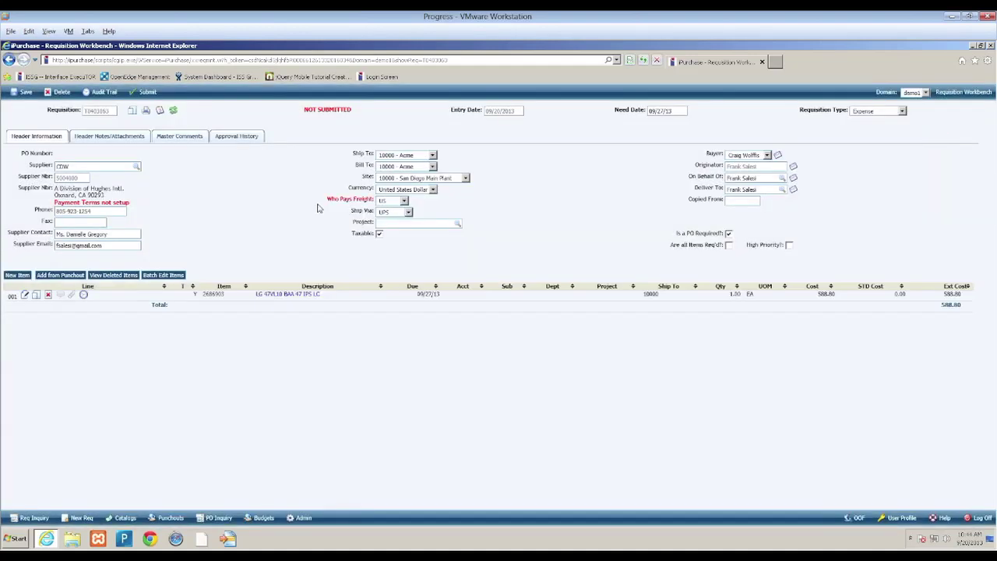
# Add a new requisition line with item XYZ123, auto-filling description Xerox and account 8200 - SUPPLIES.
pyautogui.click(28, 275)
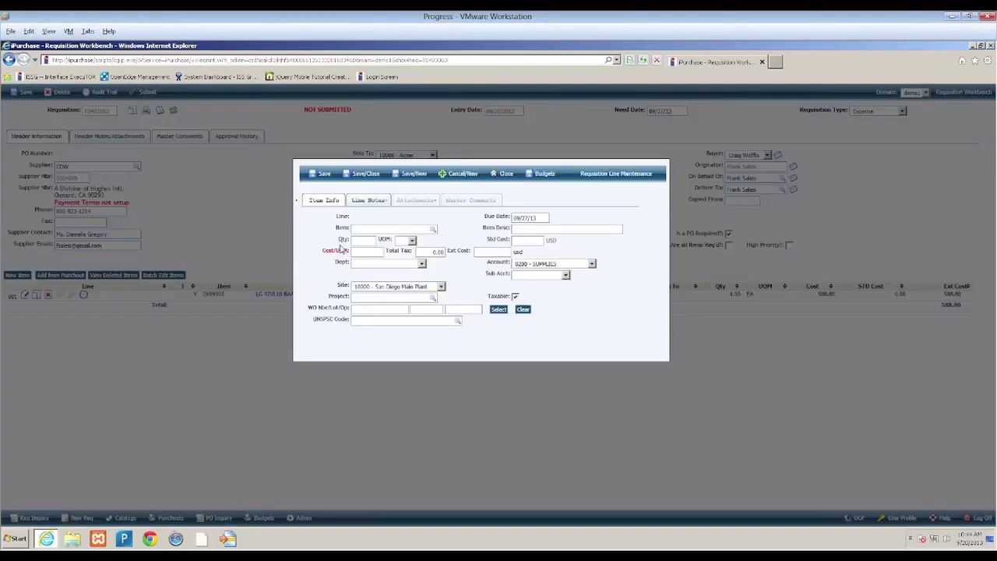
pyautogui.click(366, 230)
pyautogui.write('XYZ15')
# Search UNSPSC for 'photocopier' and assign 44101501: Photocopiers to the Xerox line.
pyautogui.write('photoc')
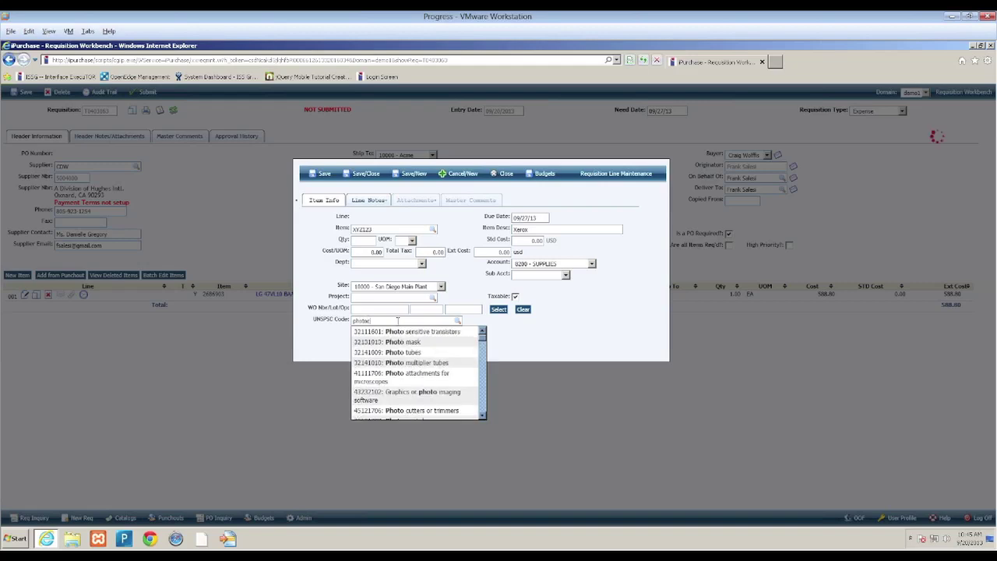
pyautogui.write('opier')
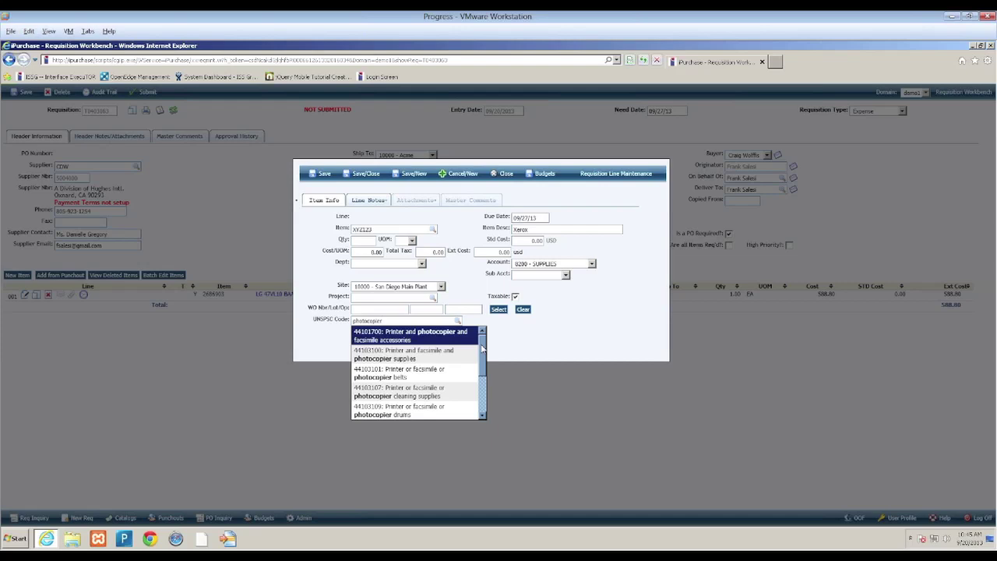
pyautogui.moveTo(482, 348); pyautogui.dragTo(483, 386)
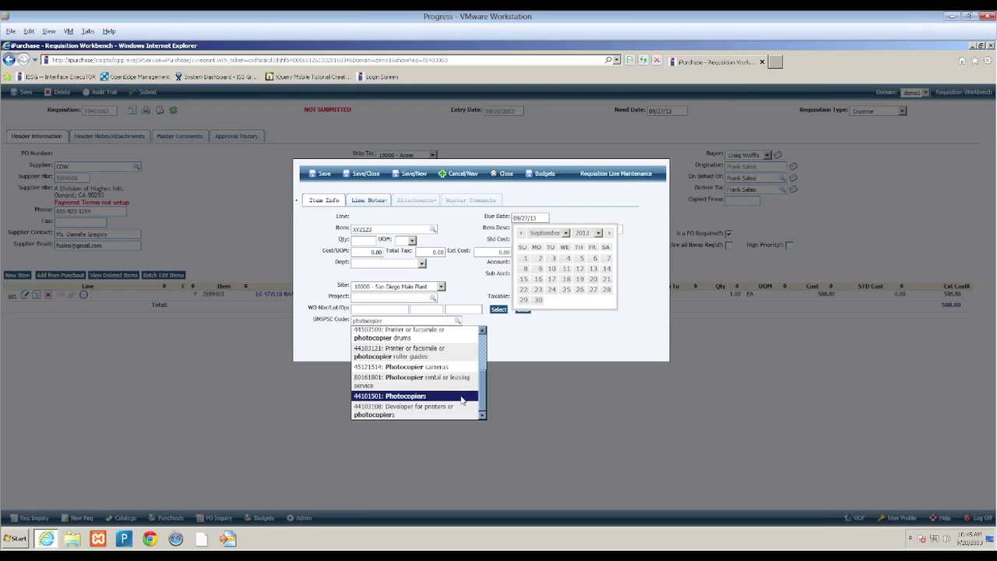
pyautogui.click(462, 397)
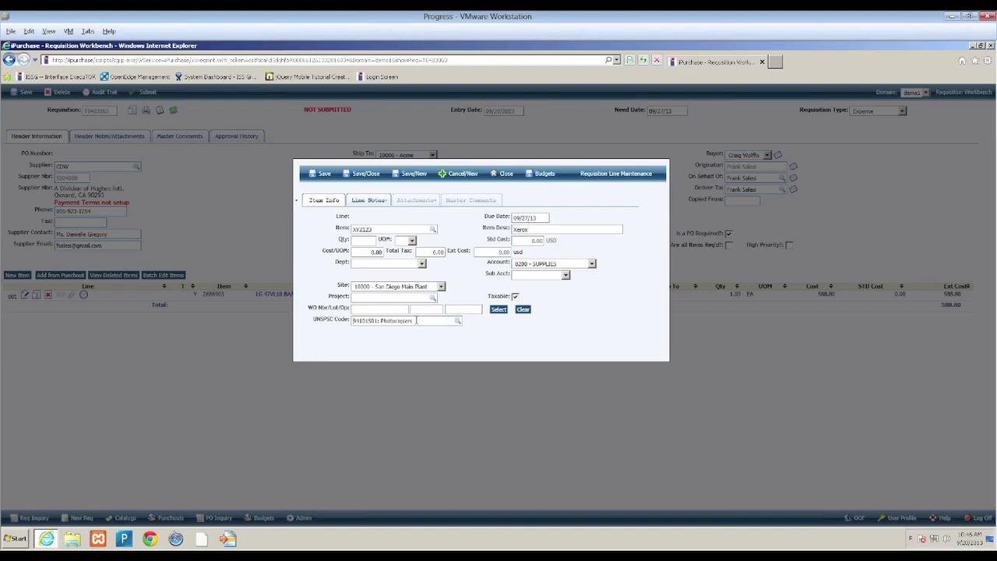
# Discard the new line entry and go to the Catalog Inquiry page.
pyautogui.click(503, 173)
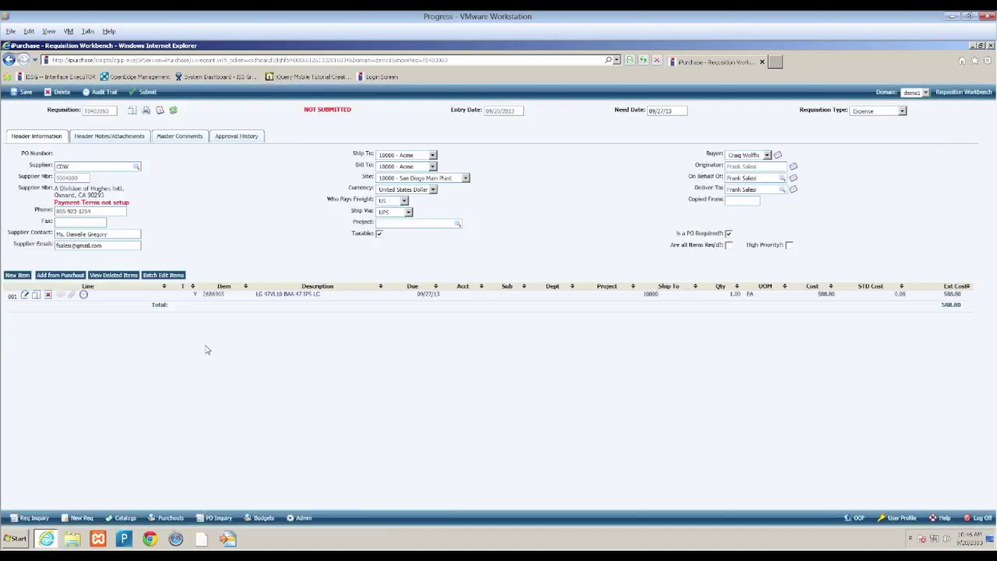
pyautogui.click(133, 517)
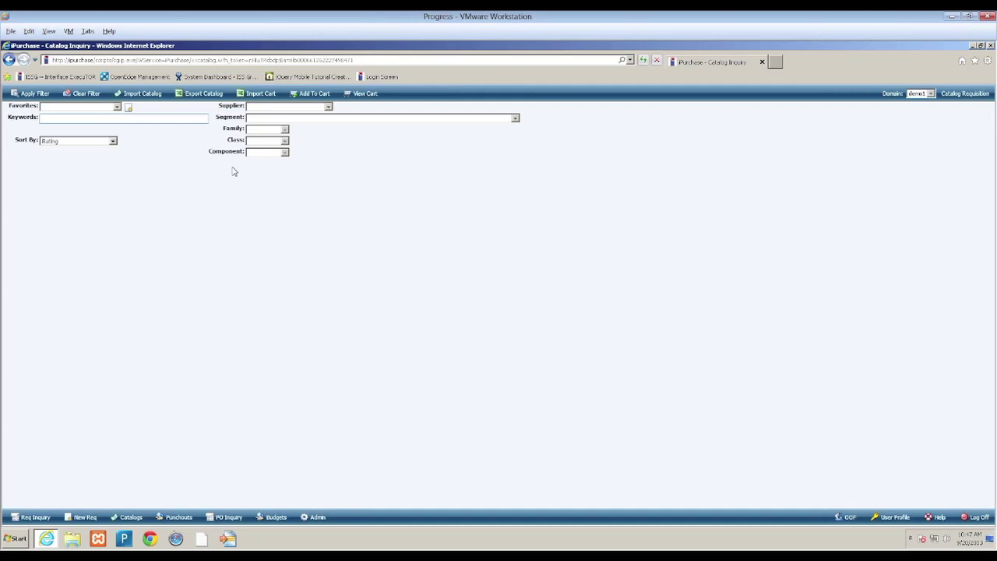
# Set the catalog Segment filter to Cleaning Equipment and Supplies, listing items like Clorox bleach.
pyautogui.click(275, 118)
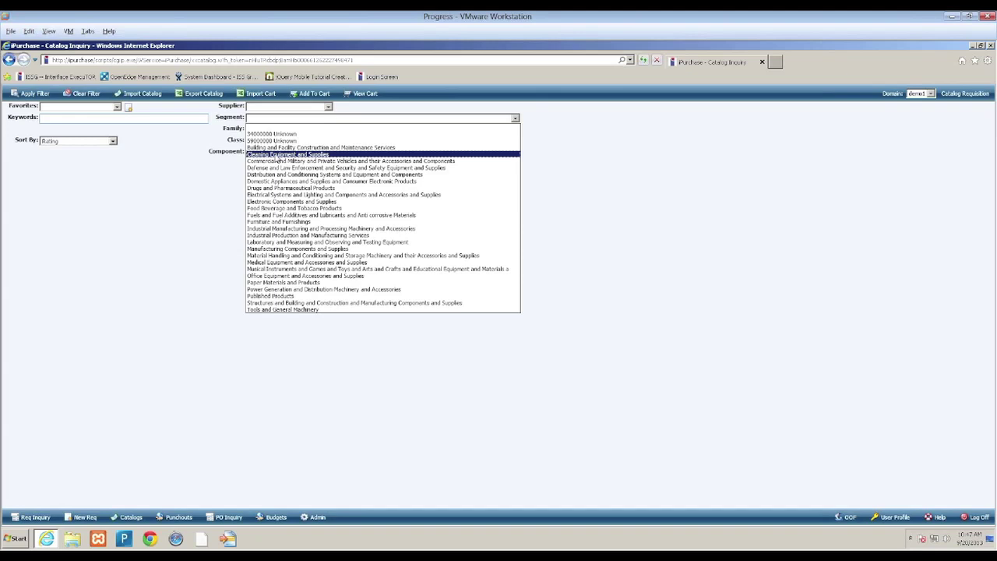
pyautogui.click(273, 155)
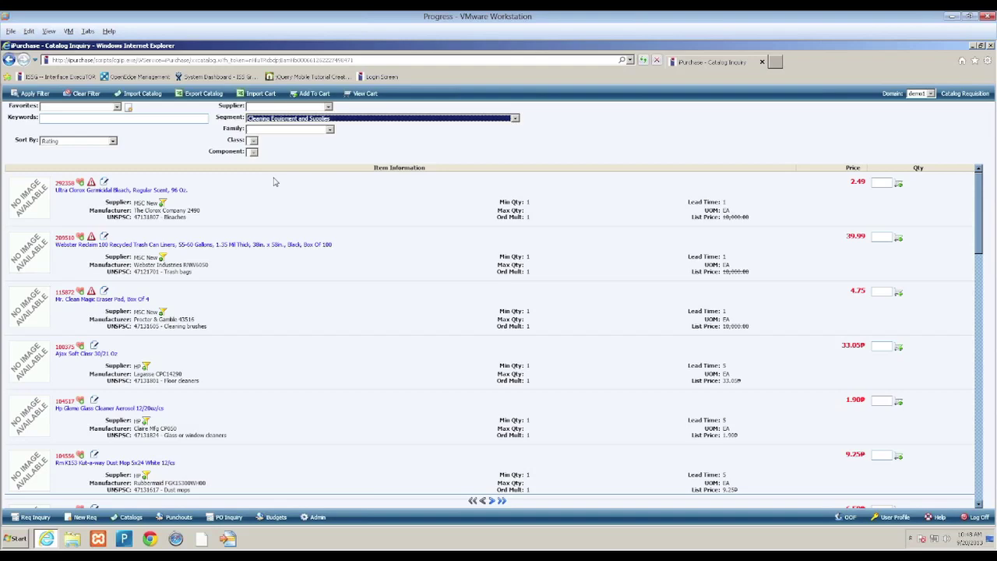
# Check the items' UNSPSC codes, such as 47121701, and narrow the Family to Cleaning and janitorial supplies.
pyautogui.click(137, 221)
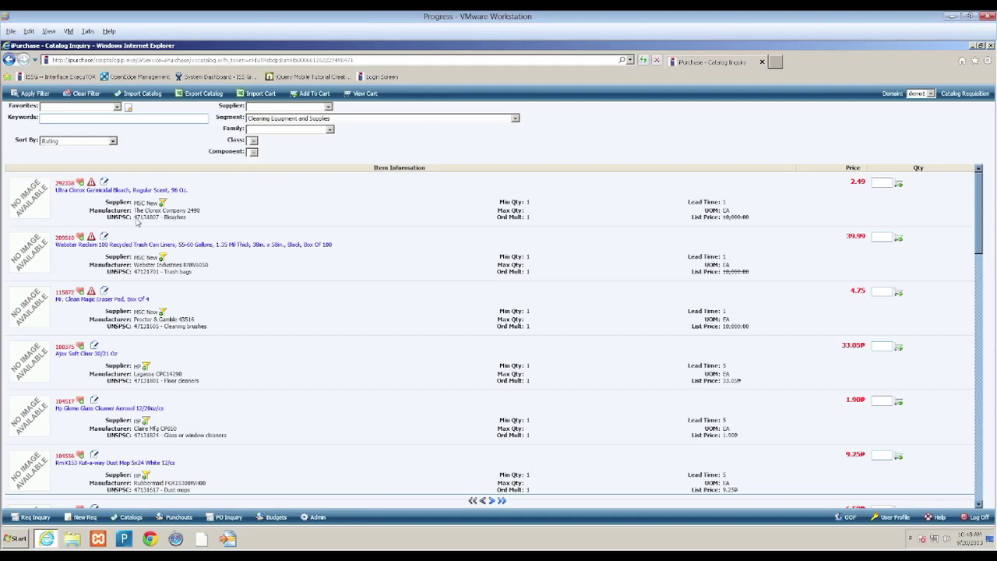
pyautogui.moveTo(109, 221); pyautogui.dragTo(140, 221)
pyautogui.doubleClick(139, 272)
pyautogui.click(268, 130)
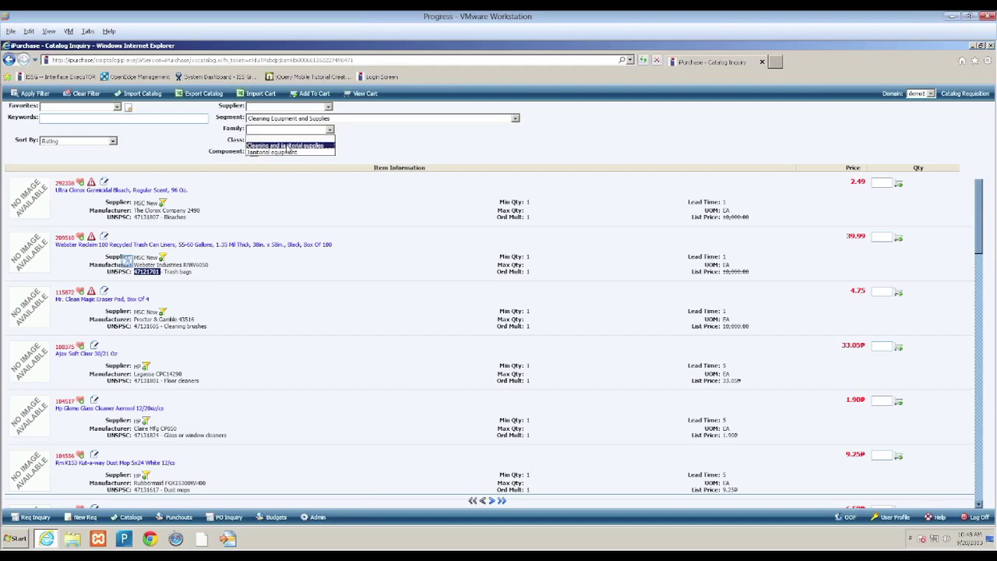
pyautogui.click(286, 146)
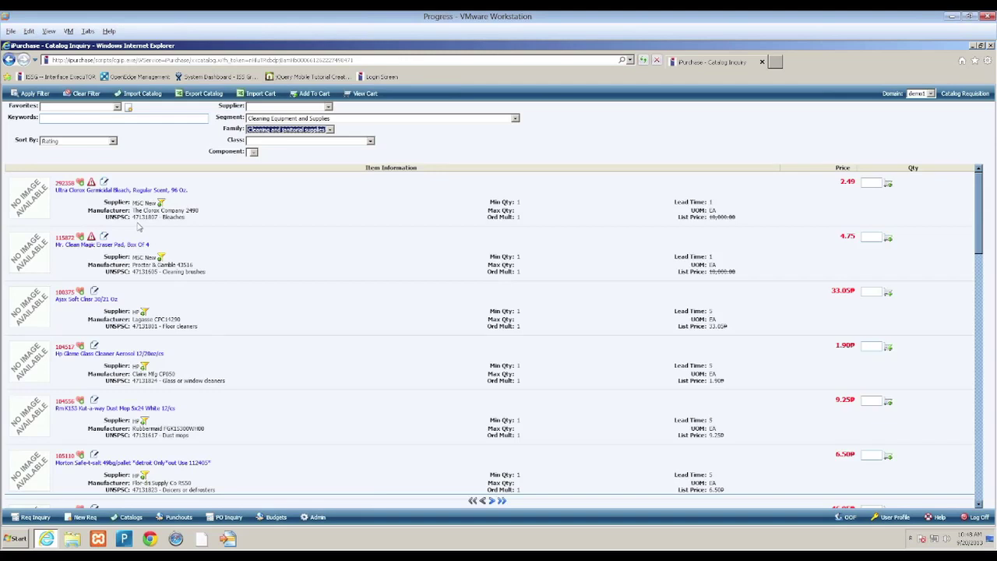
# Narrow the Class to Cleaning and disinfecting solutions and the Component to Bleaches.
pyautogui.click(137, 222)
pyautogui.moveTo(132, 217); pyautogui.dragTo(217, 140)
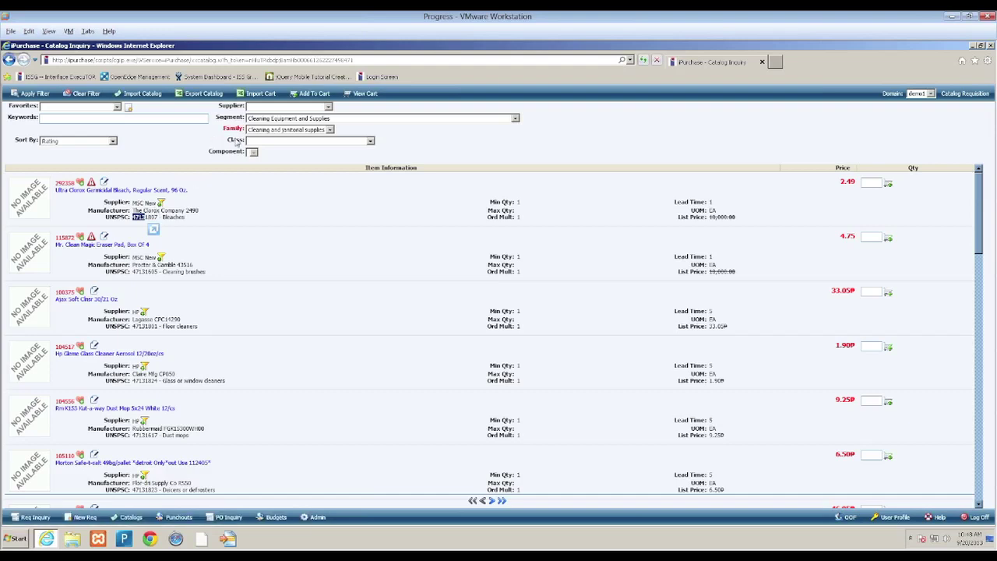
pyautogui.click(249, 144)
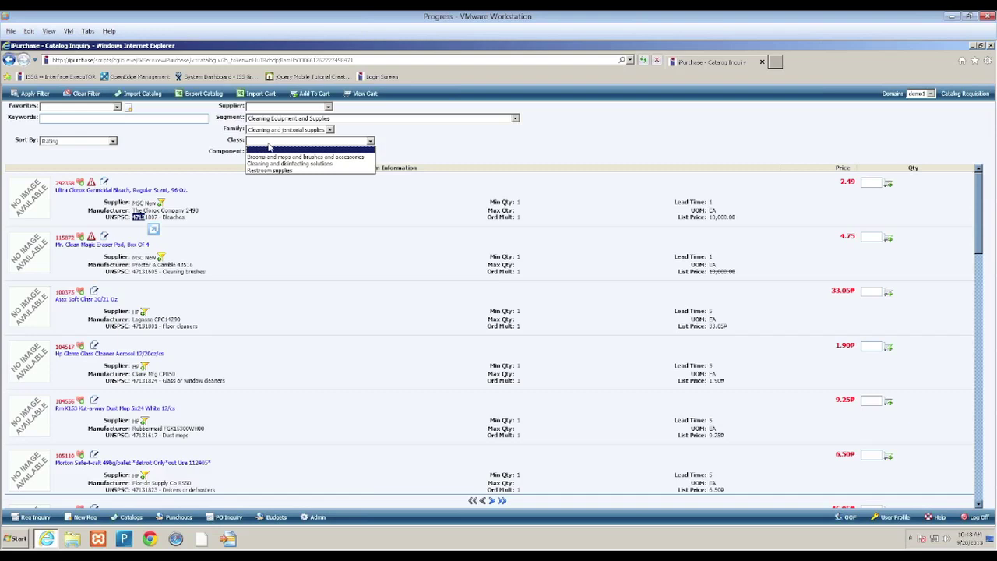
pyautogui.click(306, 165)
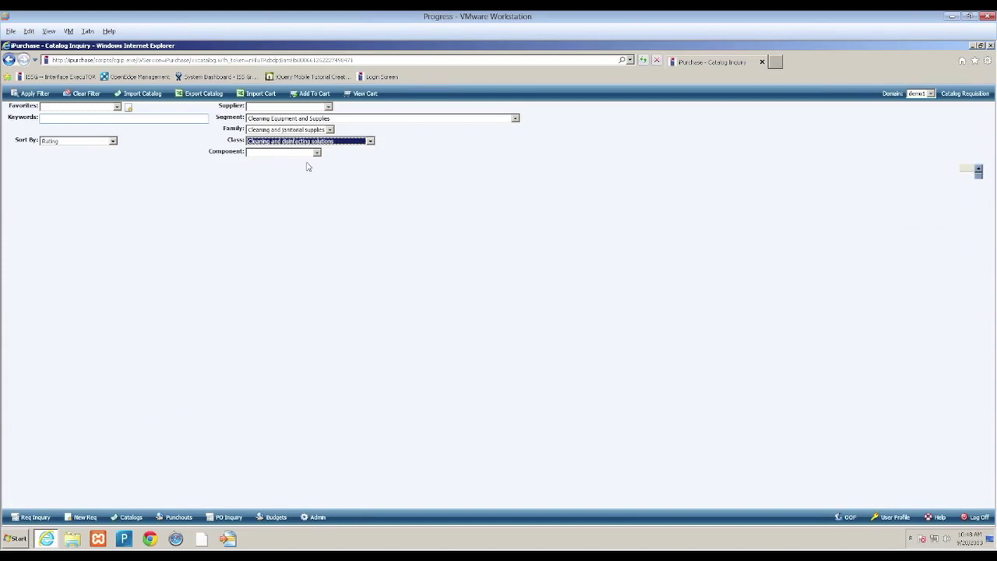
pyautogui.moveTo(132, 218); pyautogui.dragTo(151, 218)
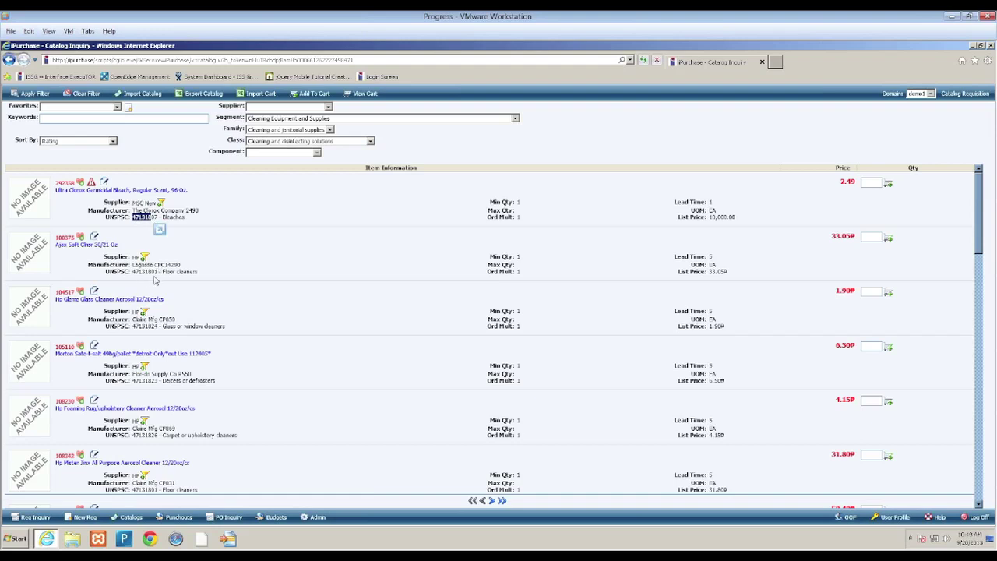
pyautogui.click(255, 154)
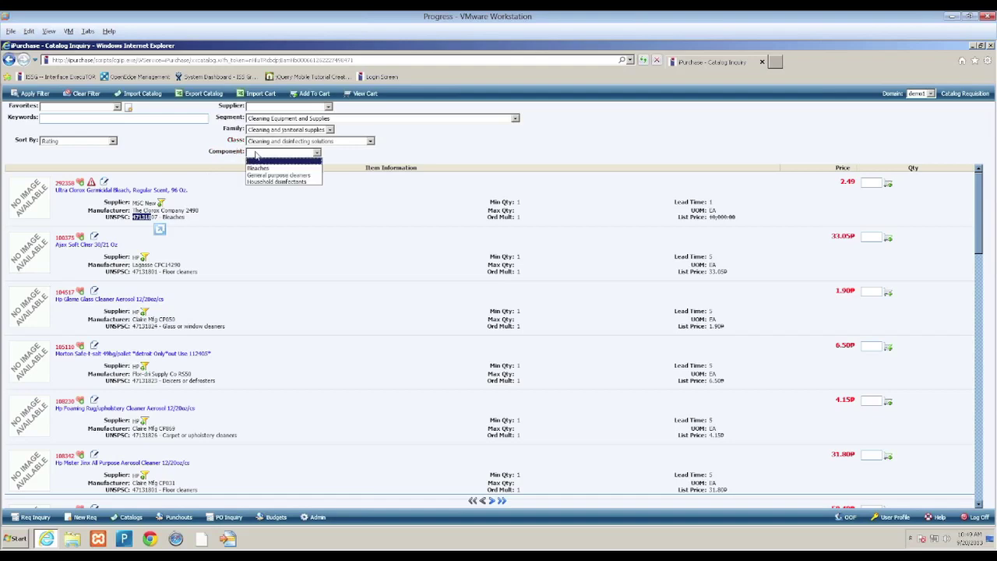
pyautogui.click(284, 168)
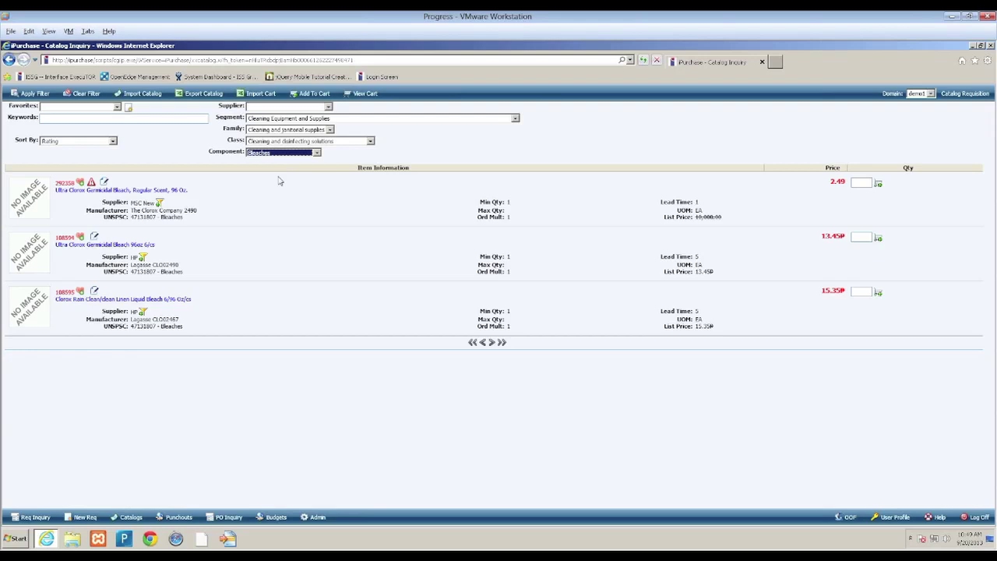
# In Req Inquiry, clear the Approver and status filters and graph purchase cost by supplier.
pyautogui.click(34, 517)
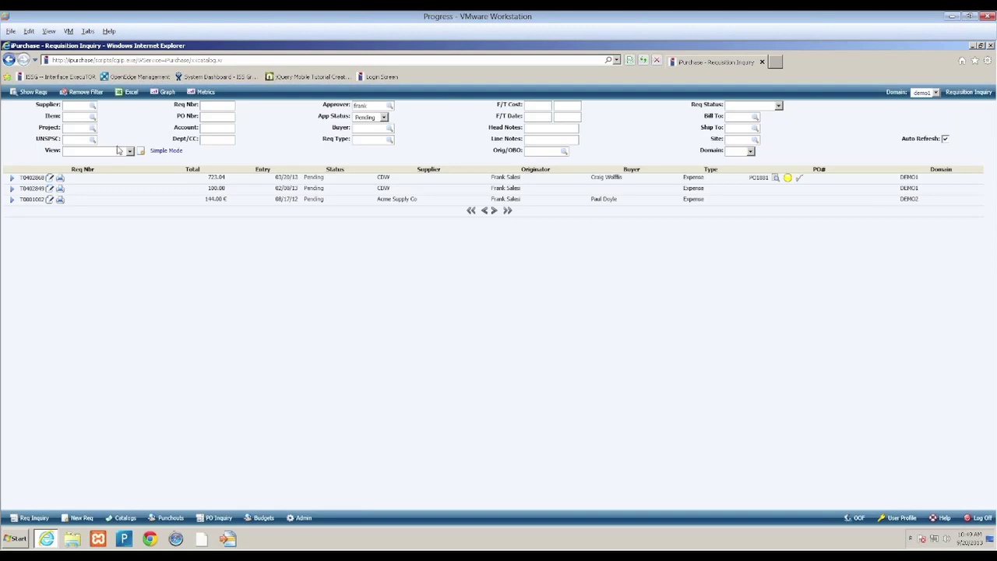
pyautogui.click(91, 93)
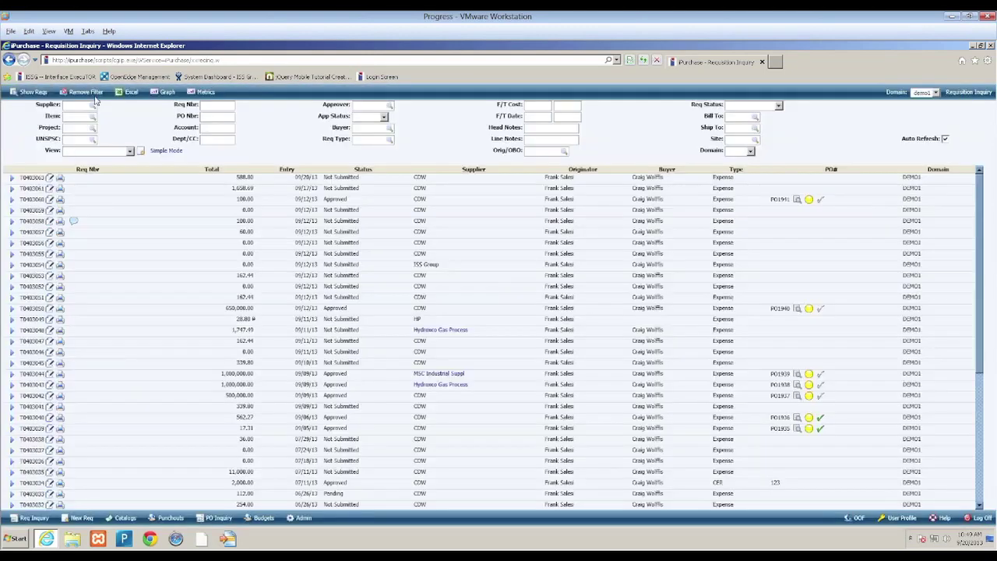
pyautogui.click(155, 95)
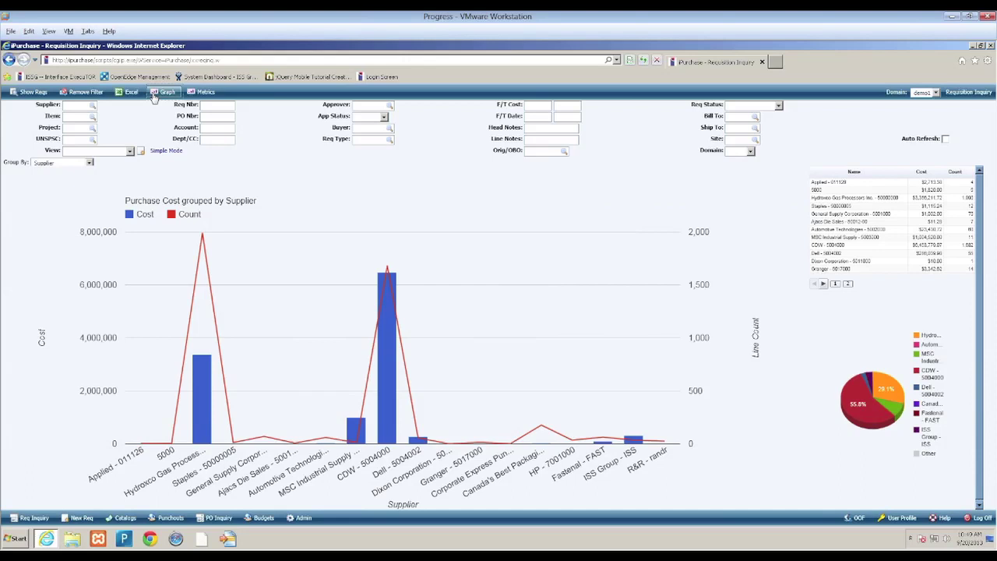